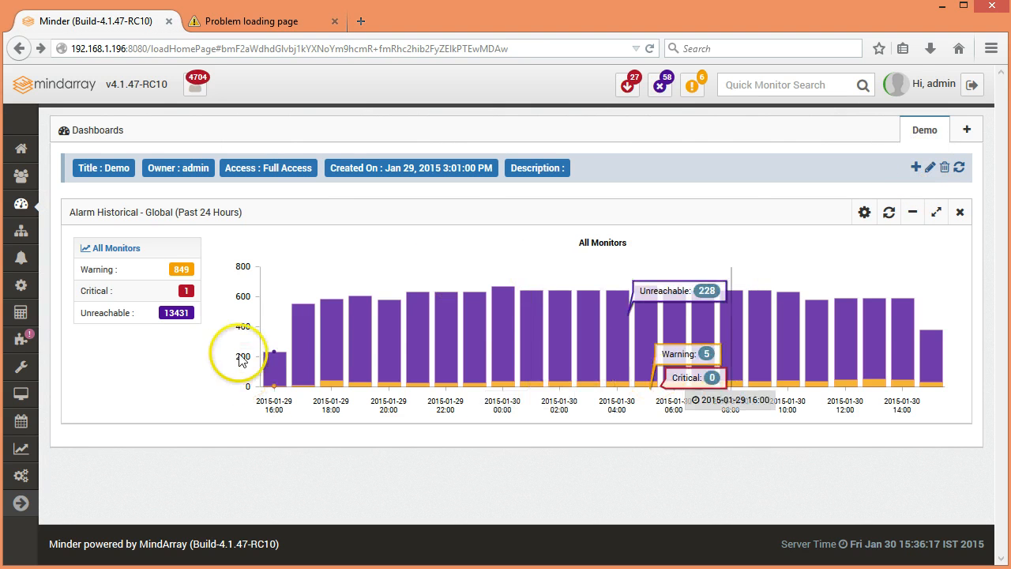
Step: Browse the alarm widgets available for the Demo dashboard, mark Alarm Historical - Global, and close the widget list
{"action": "left_click", "coordinate": [914, 169]}
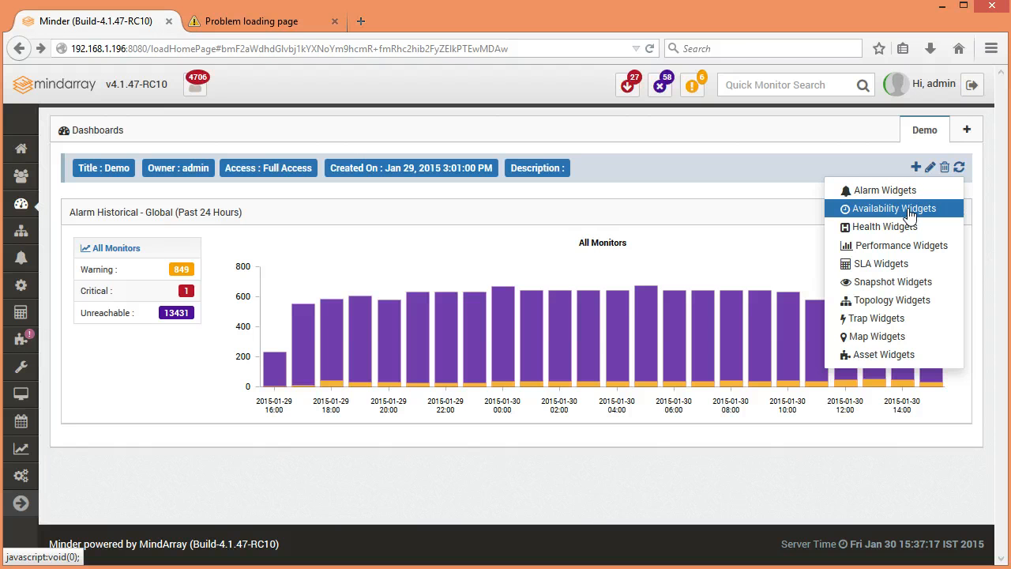
{"action": "left_click", "coordinate": [909, 228]}
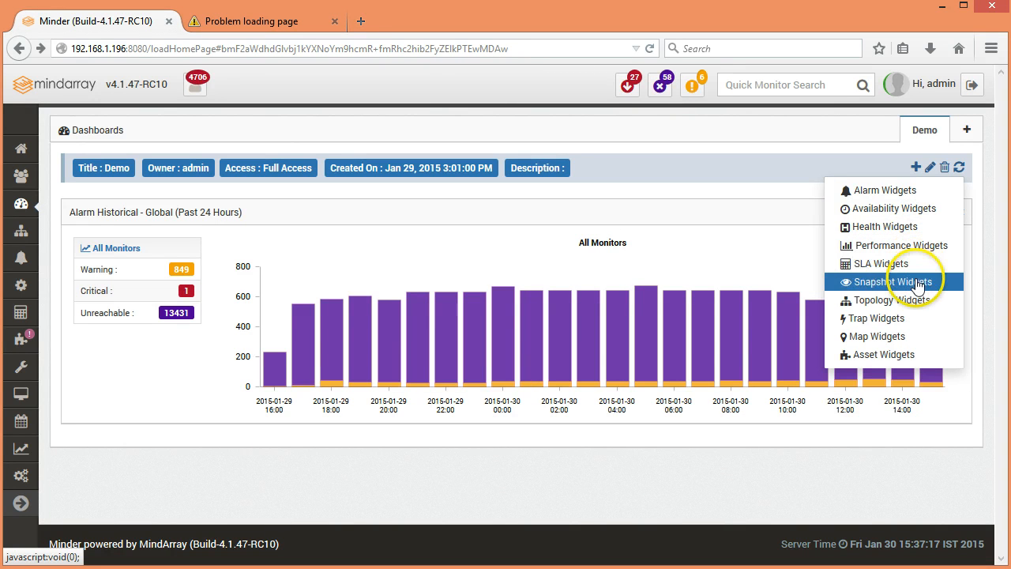
{"action": "left_click", "coordinate": [888, 193]}
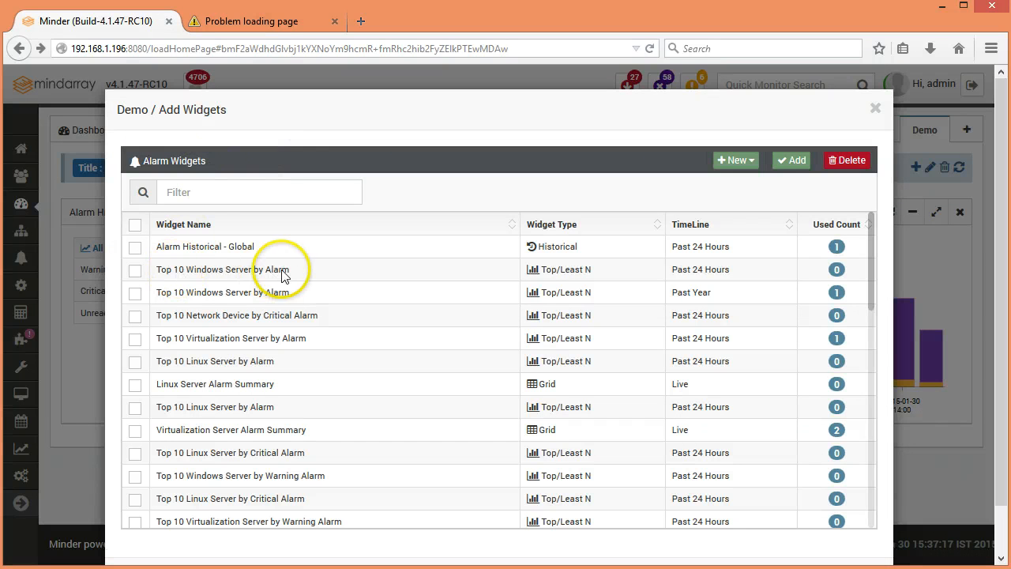
{"action": "scroll", "coordinate": [265, 457], "scroll_direction": "down", "scroll_amount": 5}
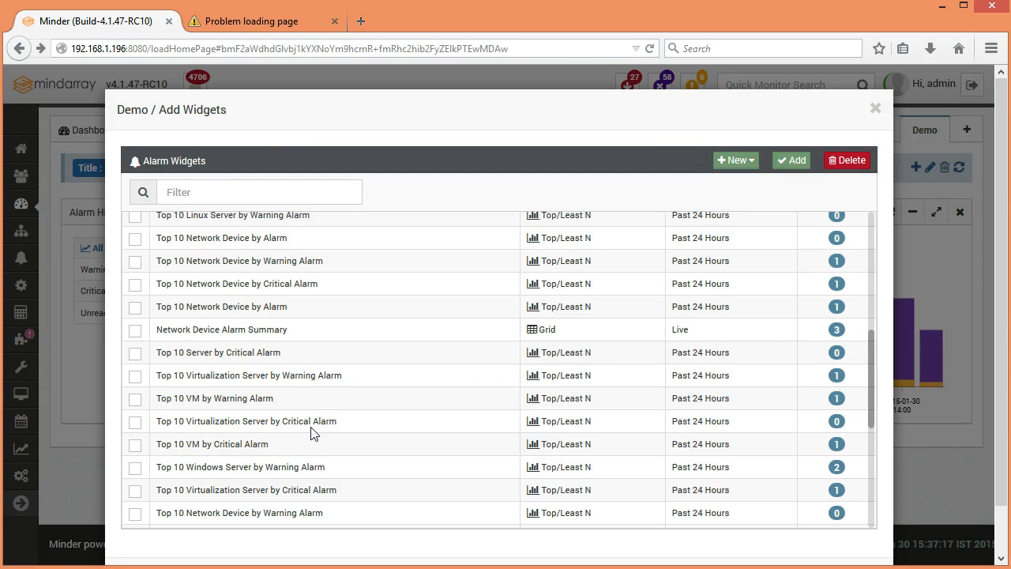
{"action": "scroll", "coordinate": [310, 432], "scroll_direction": "up", "scroll_amount": 5}
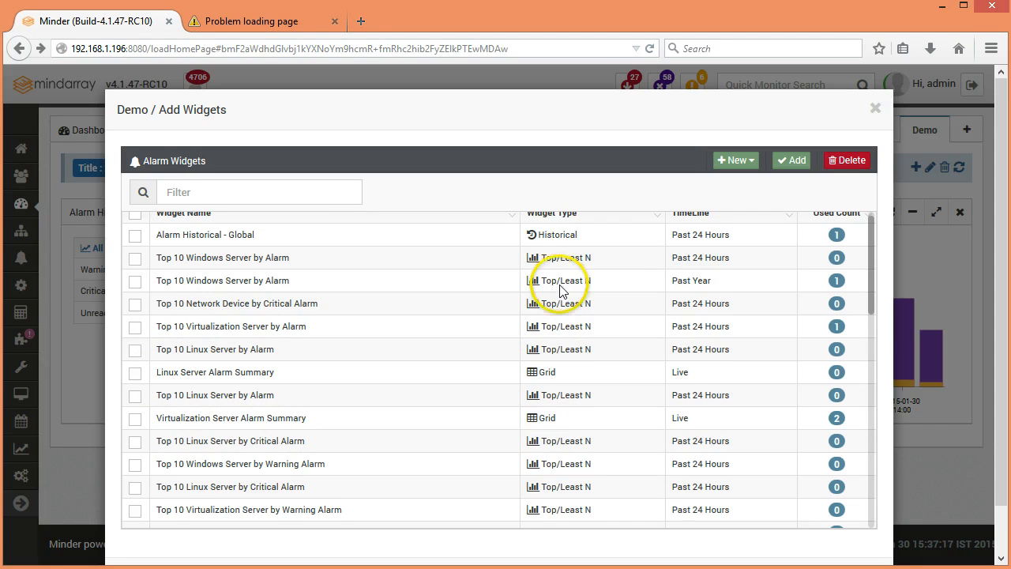
{"action": "scroll", "coordinate": [548, 254], "scroll_direction": "up", "scroll_amount": 1}
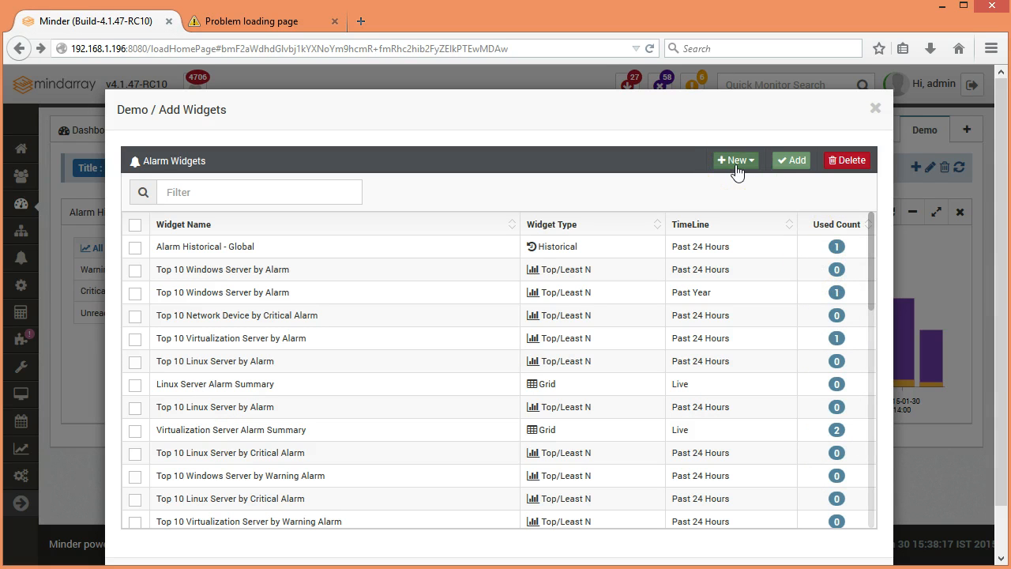
{"action": "left_click", "coordinate": [135, 248]}
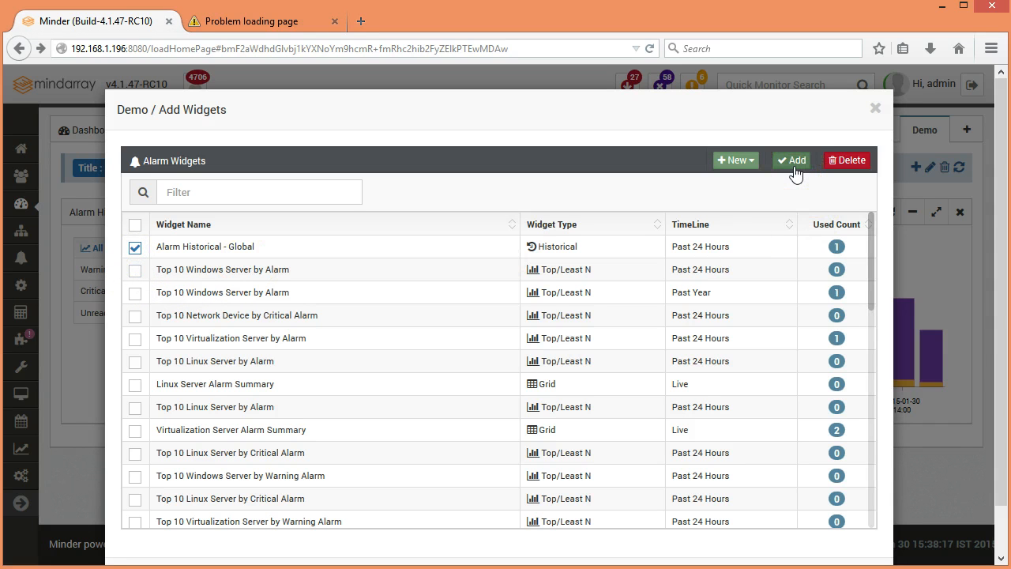
{"action": "left_click", "coordinate": [846, 159]}
{"action": "left_click", "coordinate": [875, 107]}
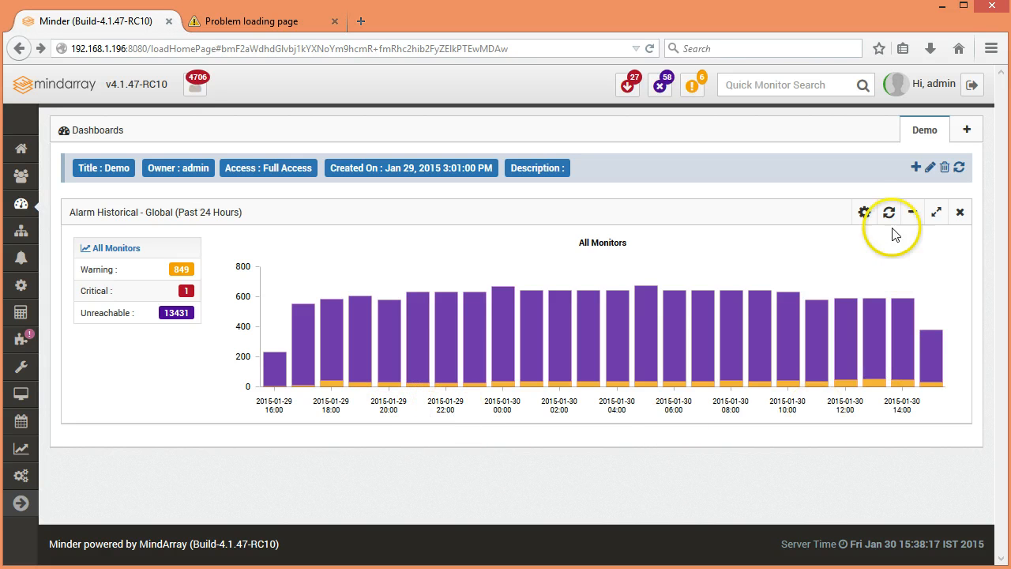
Step: Examine the data source type, widget component and attribute choices of the Alarm Historical - Global widget, leaving them unsaved
{"action": "left_click", "coordinate": [866, 215]}
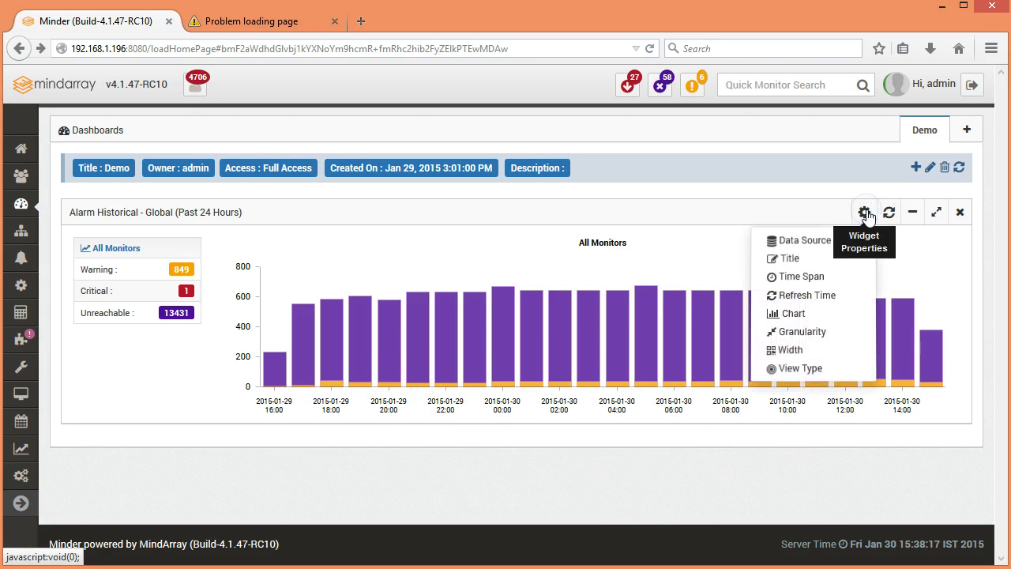
{"action": "left_click", "coordinate": [825, 243]}
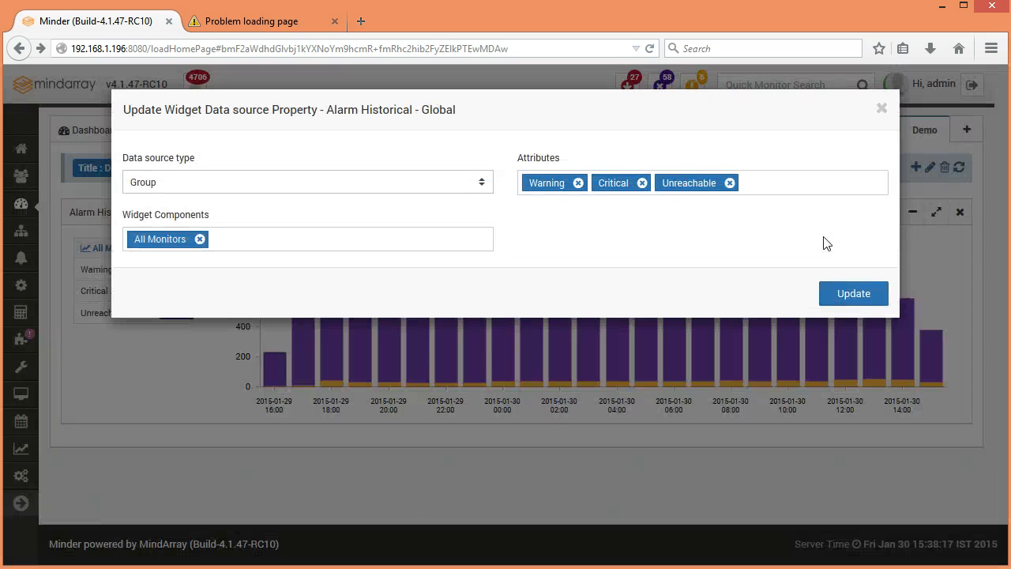
{"action": "left_click", "coordinate": [207, 183]}
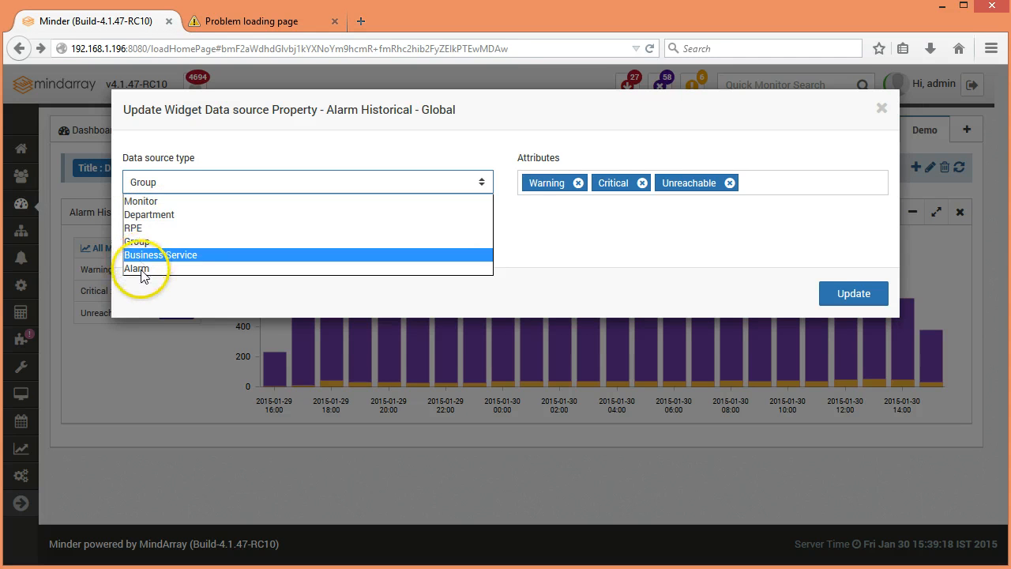
{"action": "left_click", "coordinate": [580, 228]}
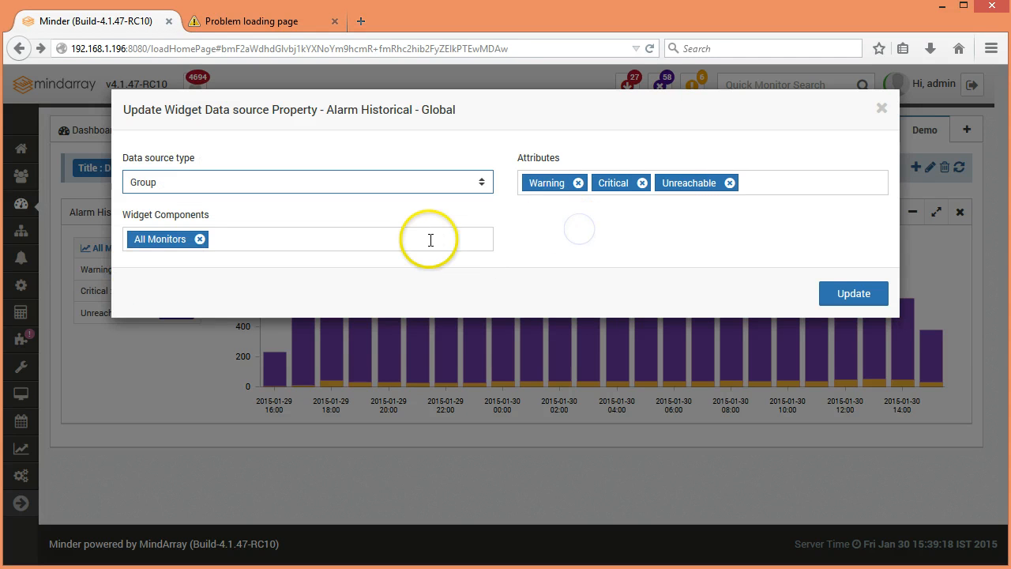
{"action": "left_click", "coordinate": [429, 239]}
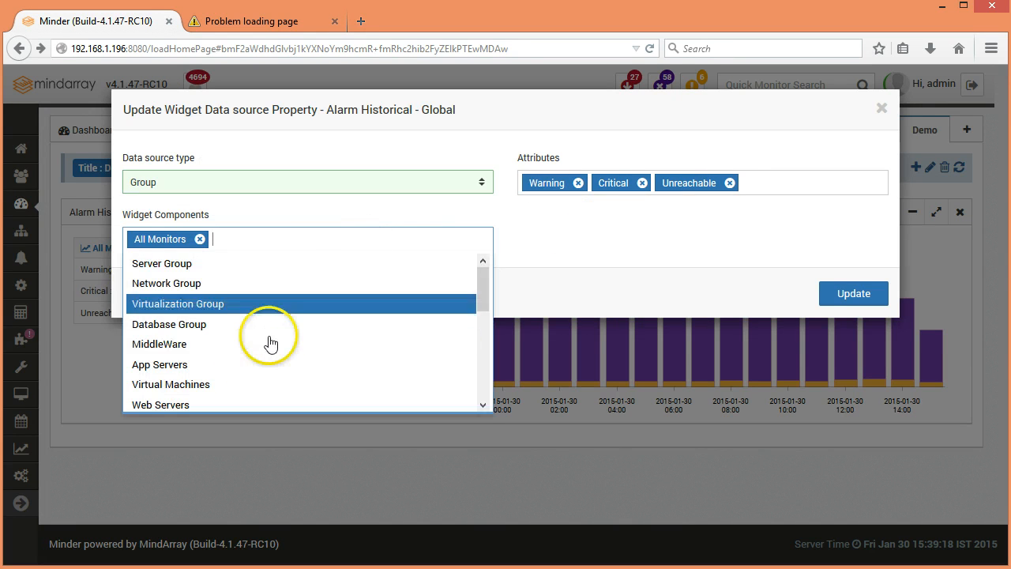
{"action": "left_click", "coordinate": [609, 252]}
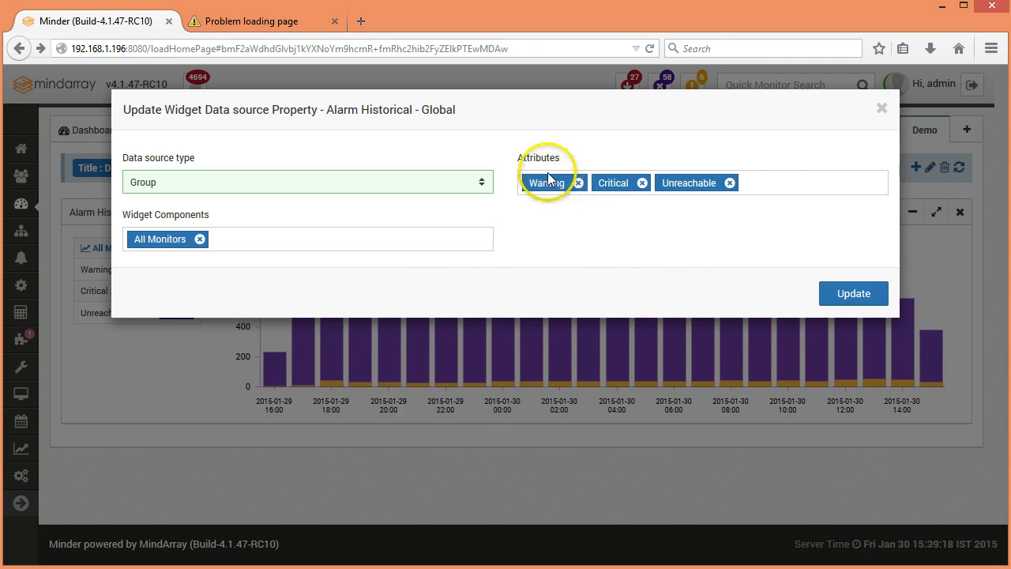
{"action": "left_click", "coordinate": [771, 181]}
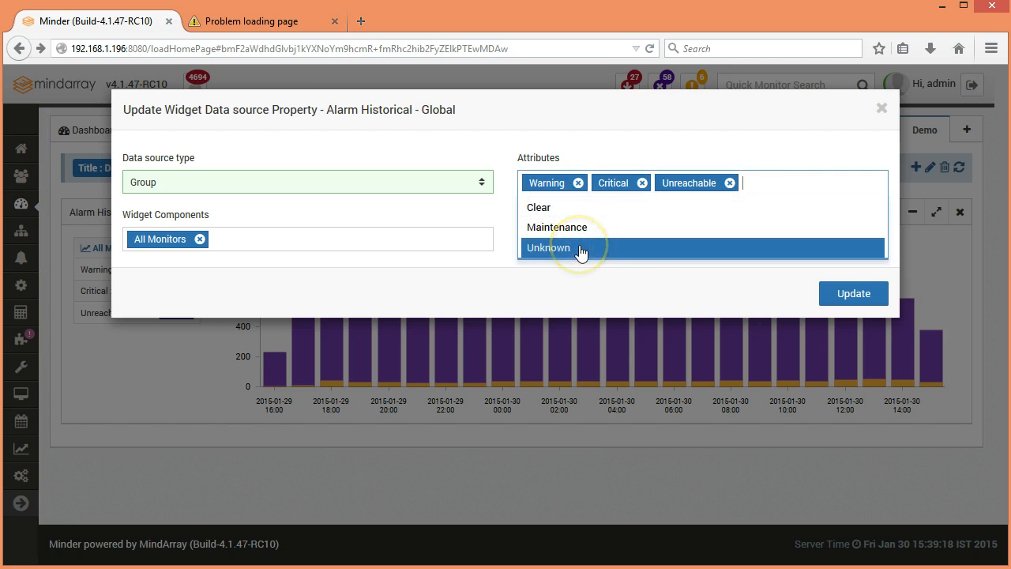
{"action": "left_click_drag", "start_coordinate": [580, 247], "coordinate": [581, 275]}
{"action": "left_click", "coordinate": [581, 275]}
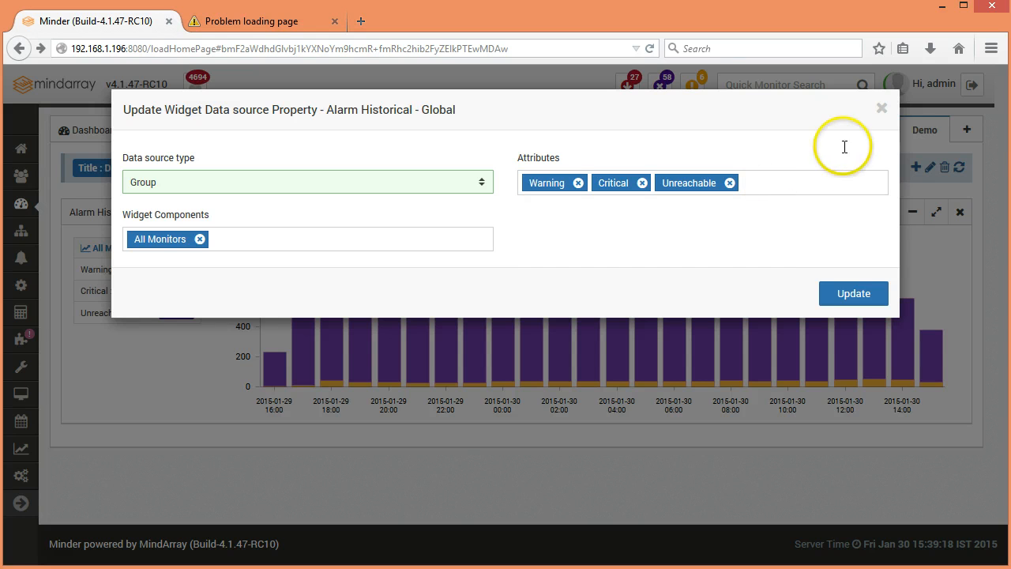
{"action": "left_click", "coordinate": [881, 108]}
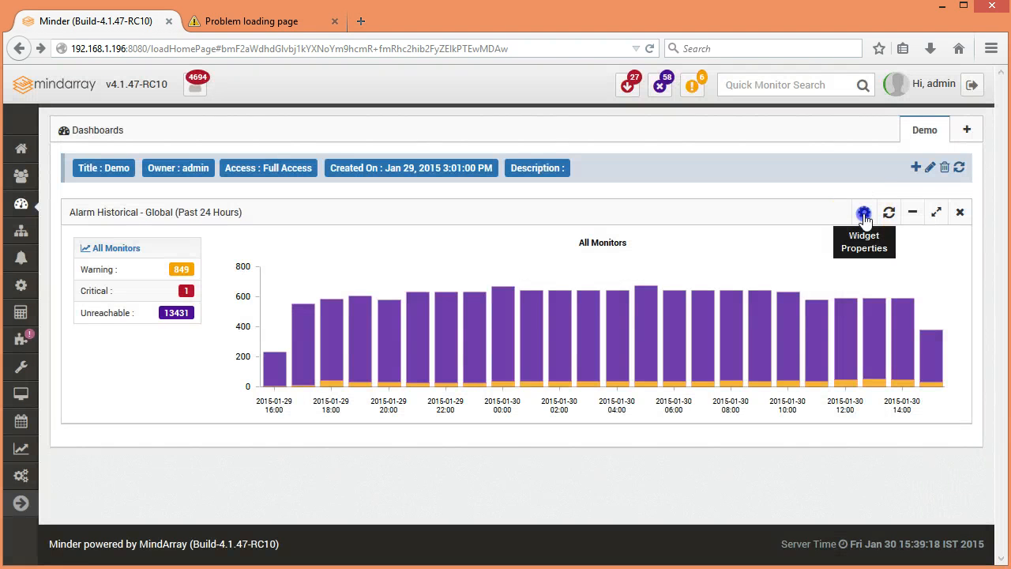
Step: Check the time span choices for the Alarm Historical - Global widget and close the dialog without updating
{"action": "left_click", "coordinate": [864, 214]}
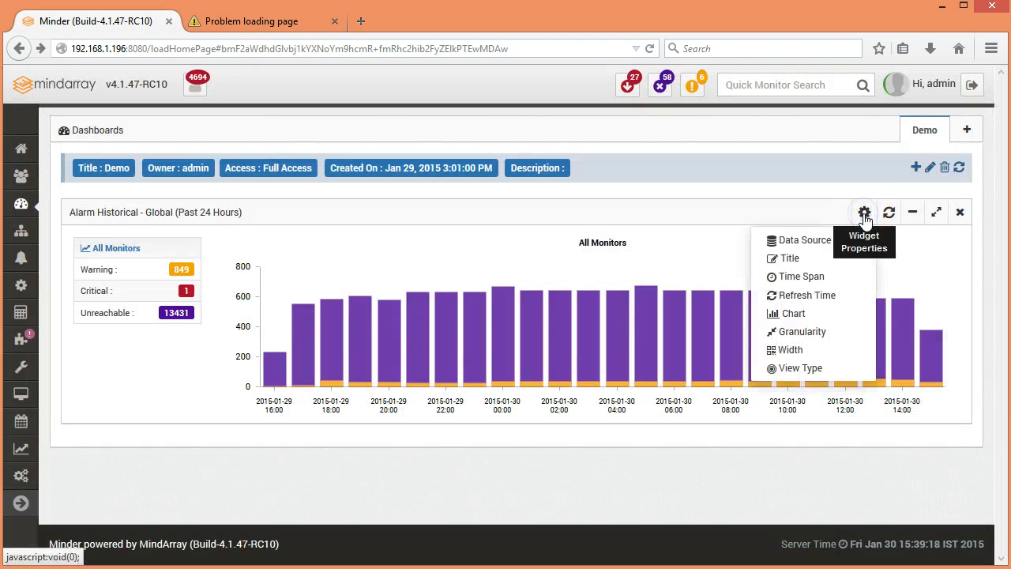
{"action": "left_click", "coordinate": [798, 277]}
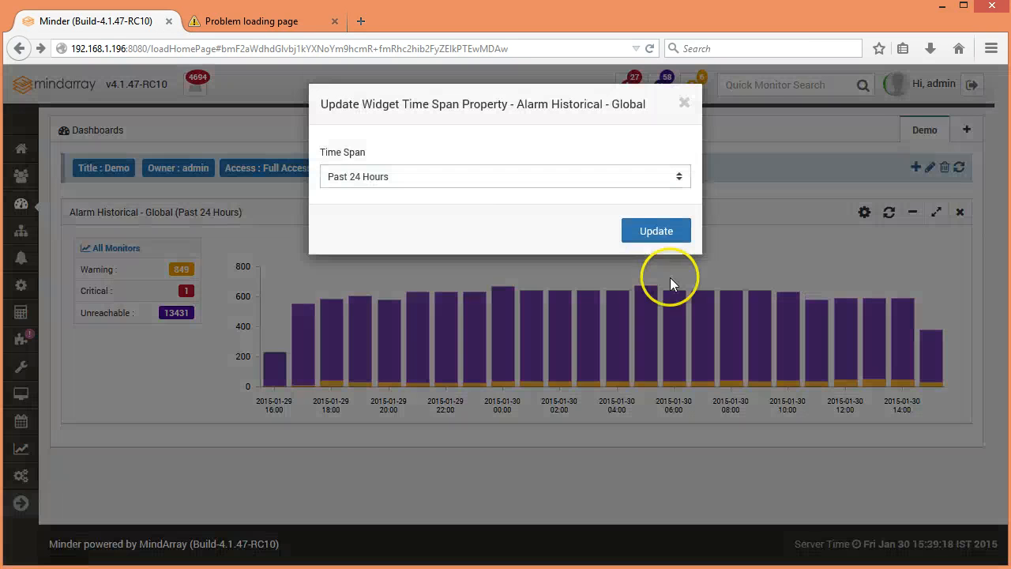
{"action": "left_click", "coordinate": [494, 185]}
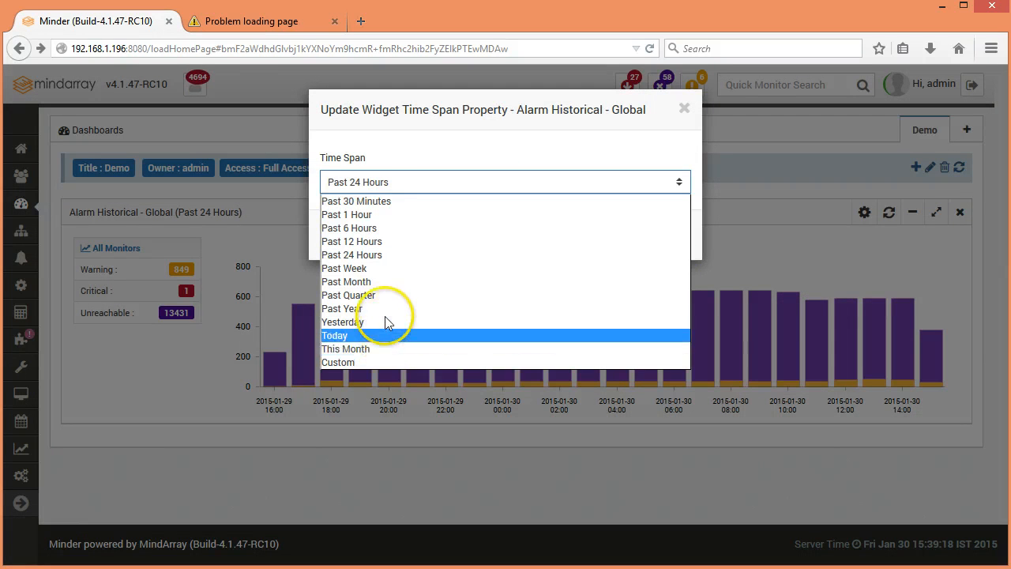
{"action": "left_click", "coordinate": [820, 235]}
{"action": "left_click", "coordinate": [681, 107]}
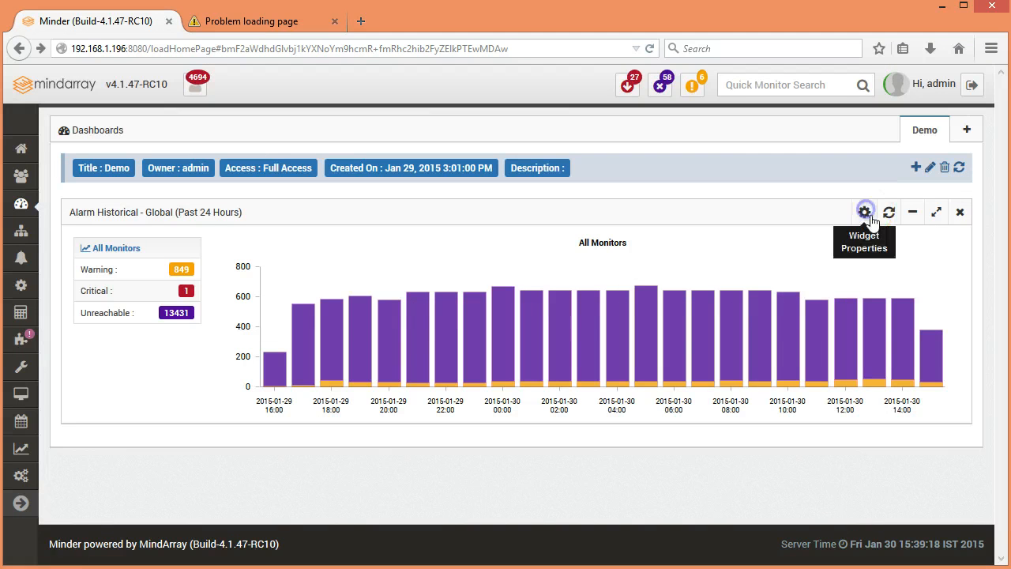
Step: Check the refresh time choices for the Alarm Historical - Global widget and close the dialog without updating
{"action": "left_click", "coordinate": [865, 212]}
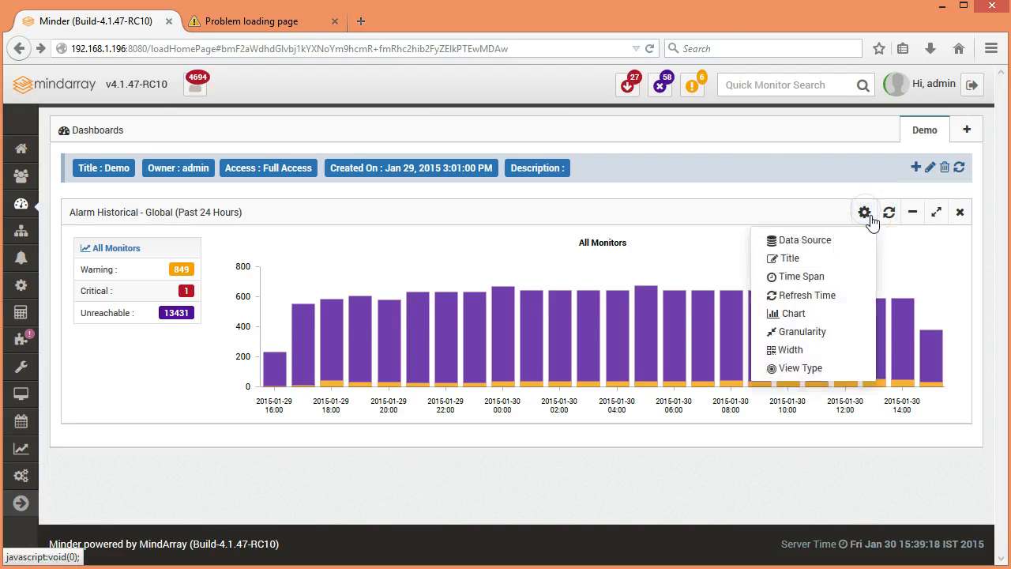
{"action": "left_click", "coordinate": [841, 306]}
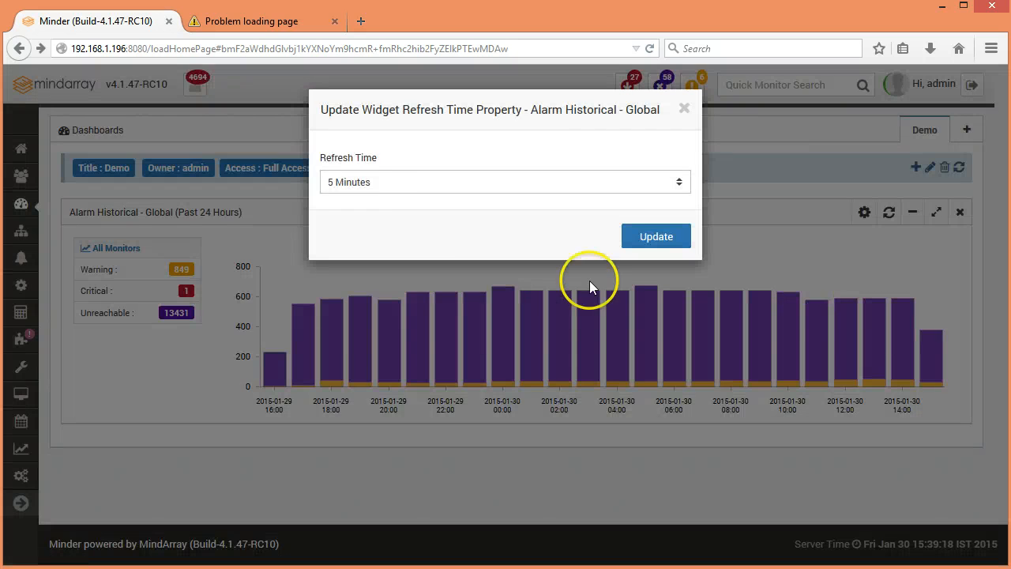
{"action": "left_click", "coordinate": [390, 188]}
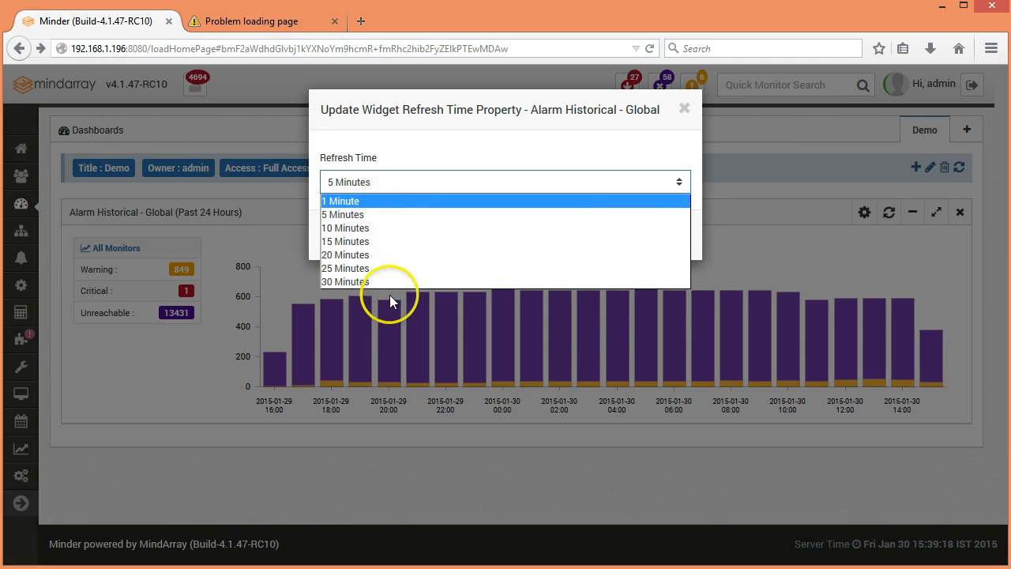
{"action": "left_click", "coordinate": [684, 109]}
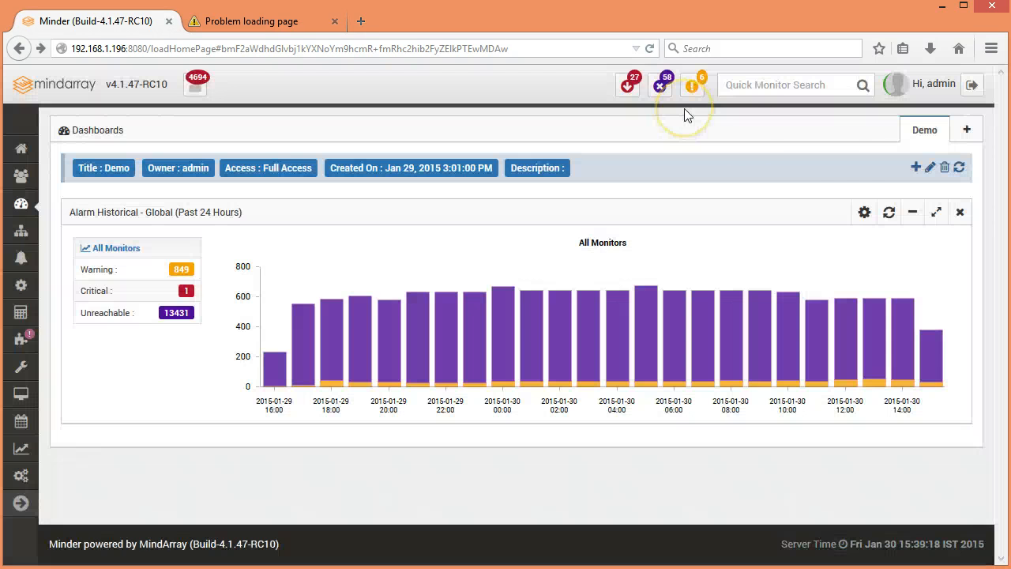
Step: Set the chart type of the Alarm Historical - Global widget to Stacked 3DBar and apply the update
{"action": "left_click", "coordinate": [865, 212]}
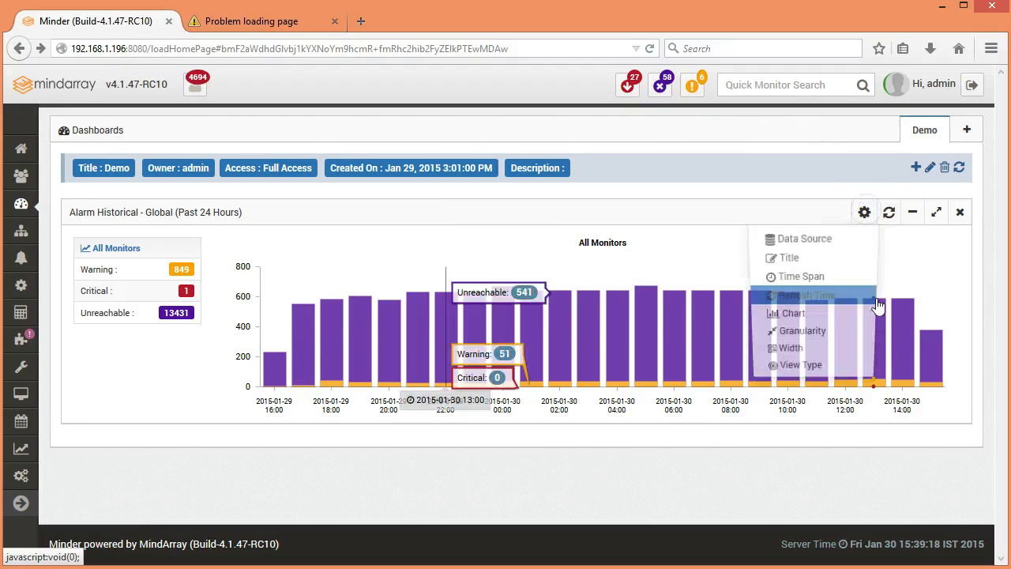
{"action": "left_click", "coordinate": [810, 316]}
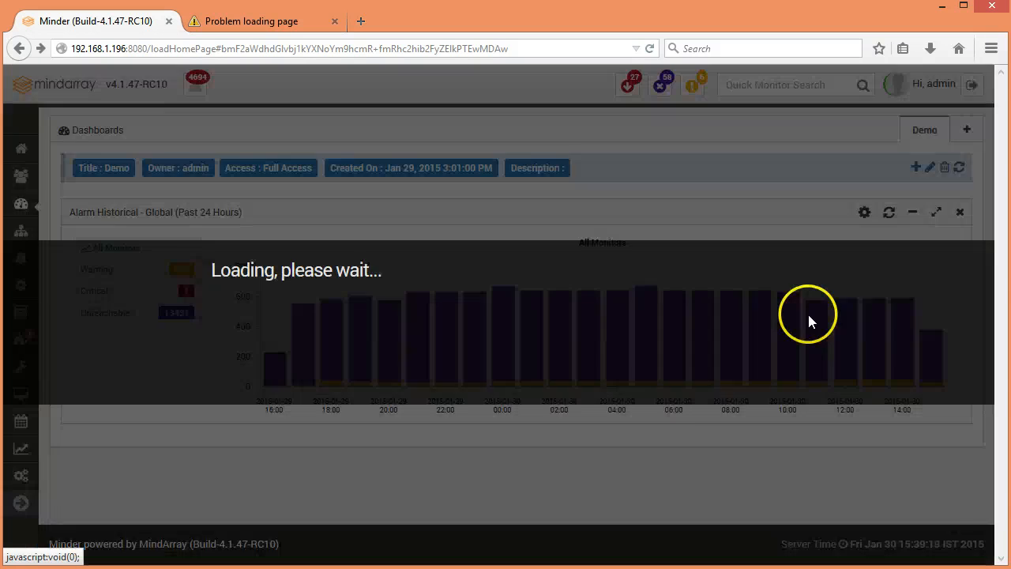
{"action": "left_click", "coordinate": [430, 182]}
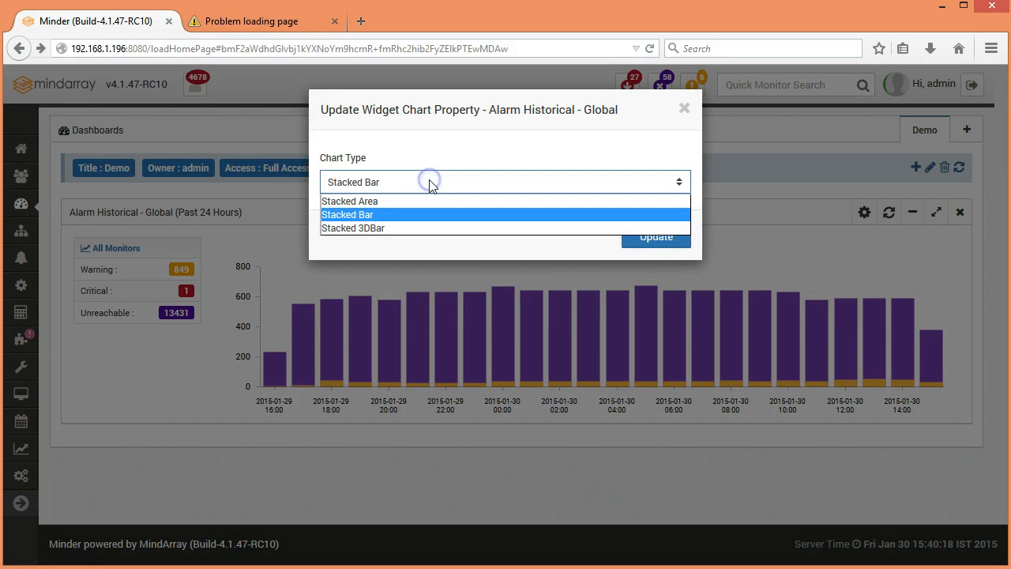
{"action": "left_click", "coordinate": [370, 227]}
{"action": "left_click", "coordinate": [655, 239]}
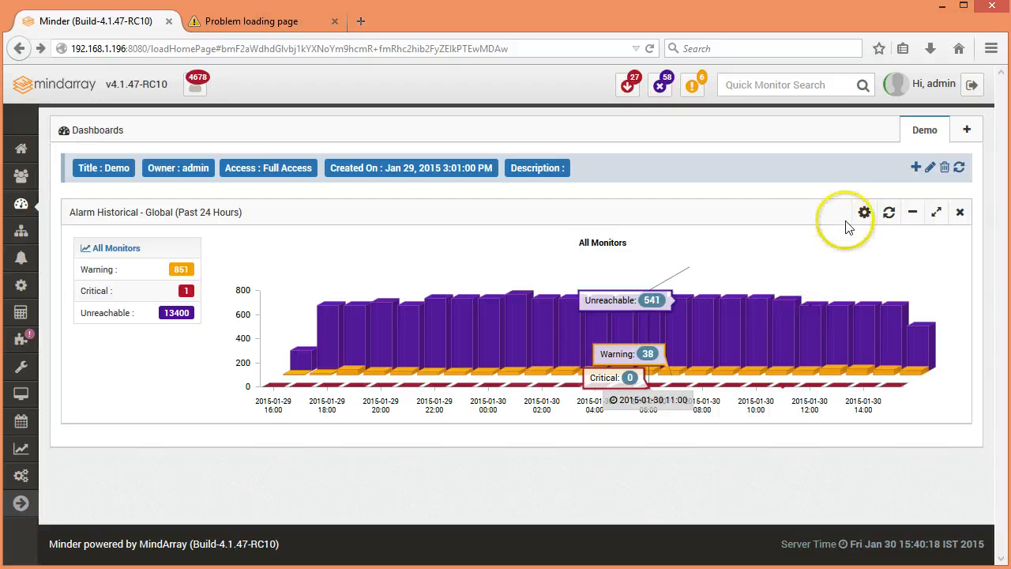
Step: Check the granularity choices for the Alarm Historical - Global widget and close the dialog without updating
{"action": "left_click", "coordinate": [864, 212]}
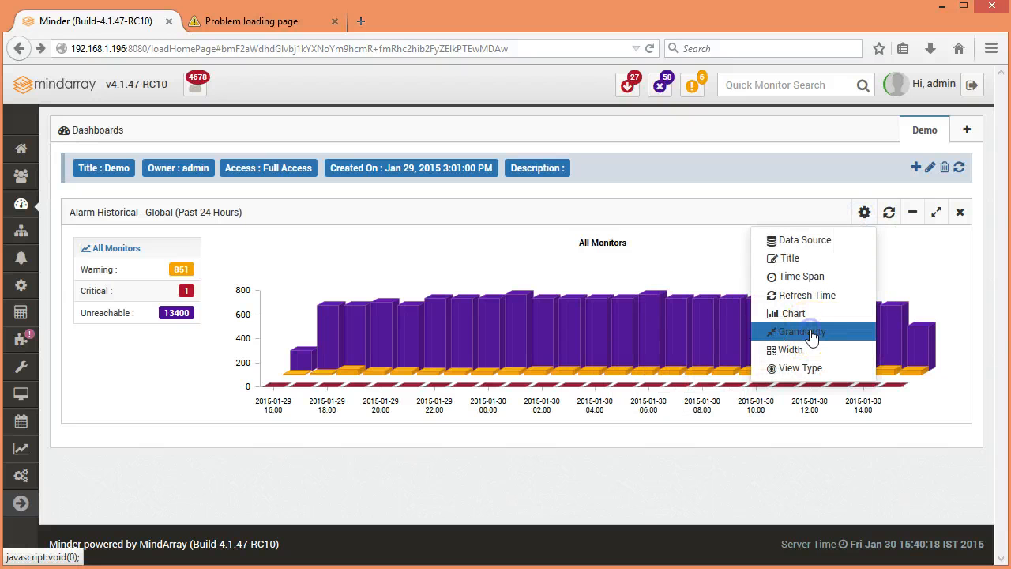
{"action": "left_click", "coordinate": [812, 335]}
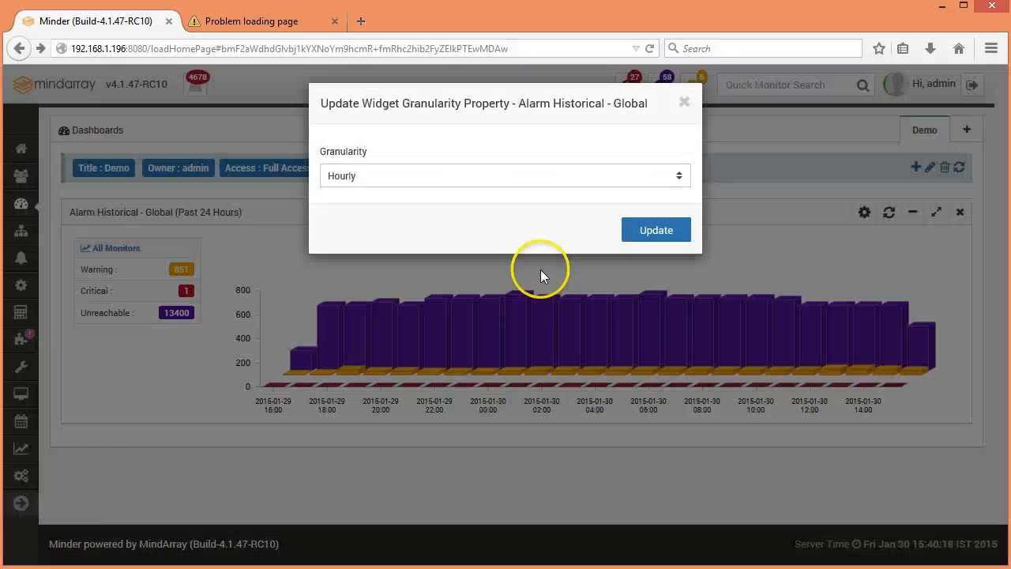
{"action": "left_click", "coordinate": [503, 184]}
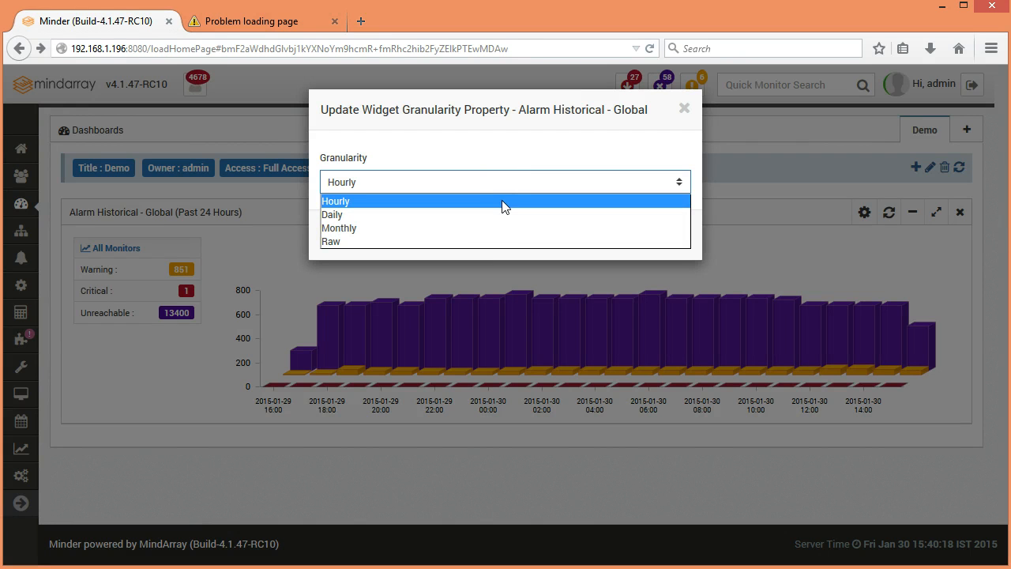
{"action": "left_click", "coordinate": [504, 221]}
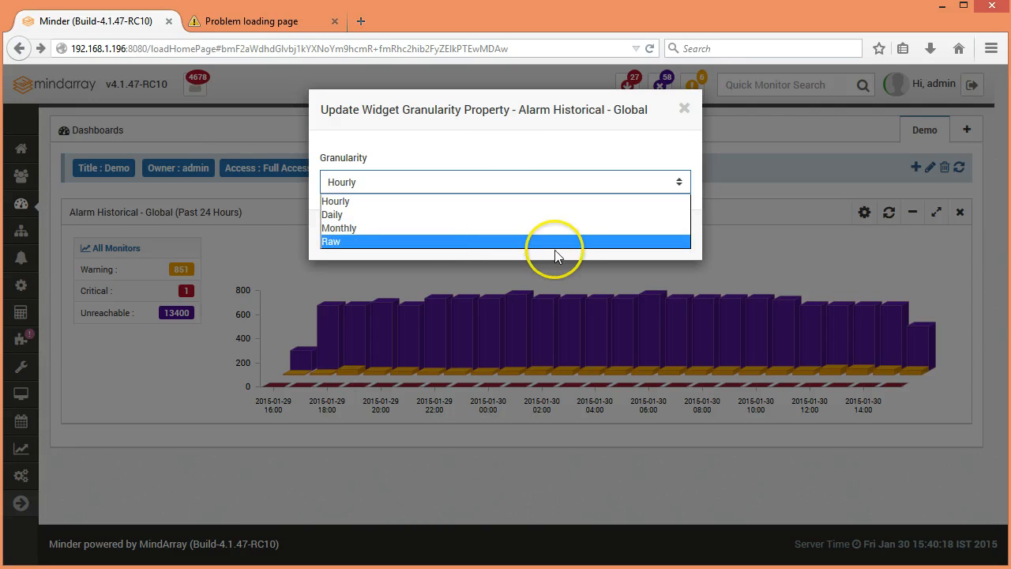
{"action": "left_click", "coordinate": [685, 115]}
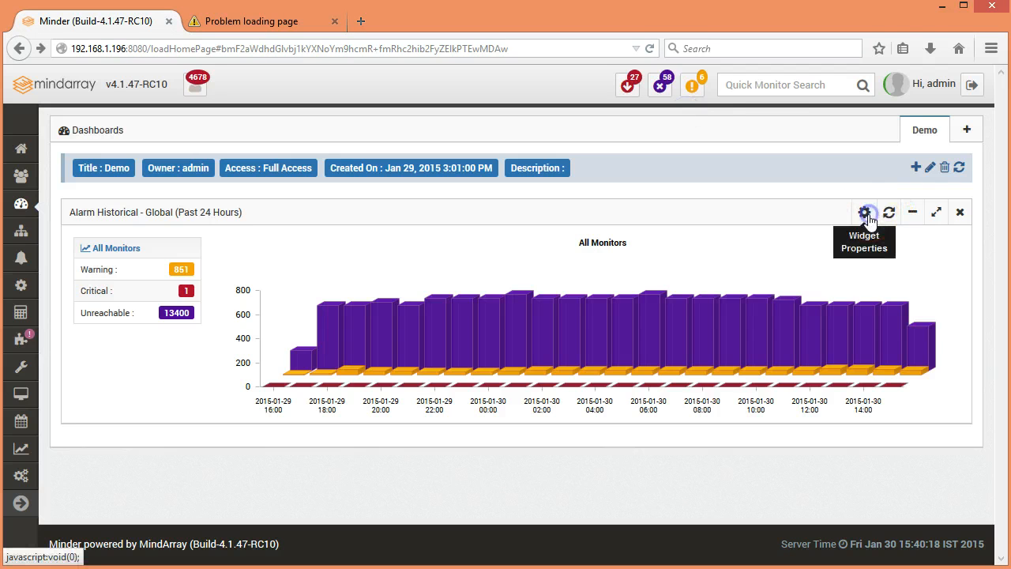
Step: Set the view type of the Alarm Historical - Global widget to Comparison View, apply the update and check the chart's data points
{"action": "left_click", "coordinate": [864, 212]}
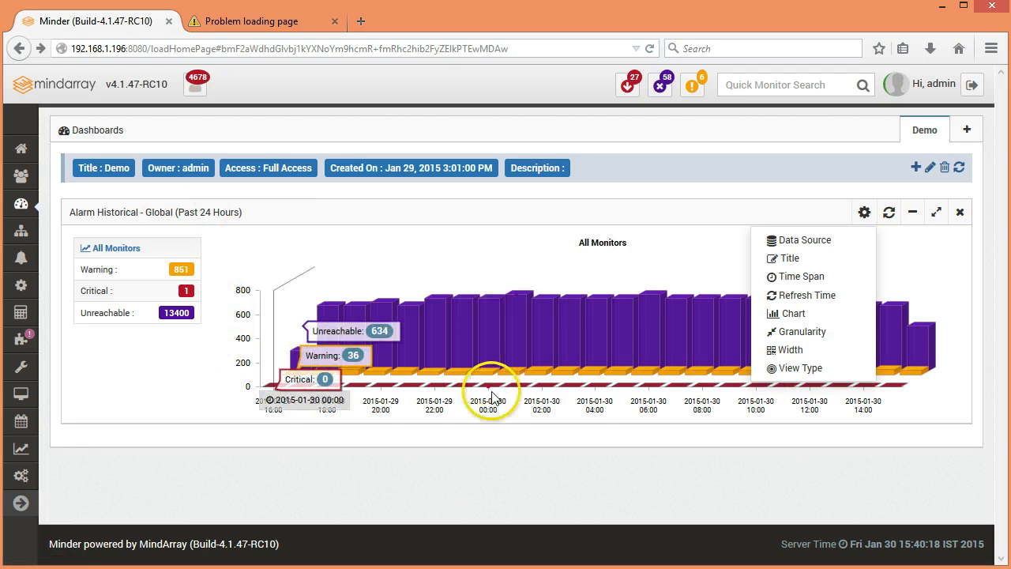
{"action": "left_click", "coordinate": [819, 370]}
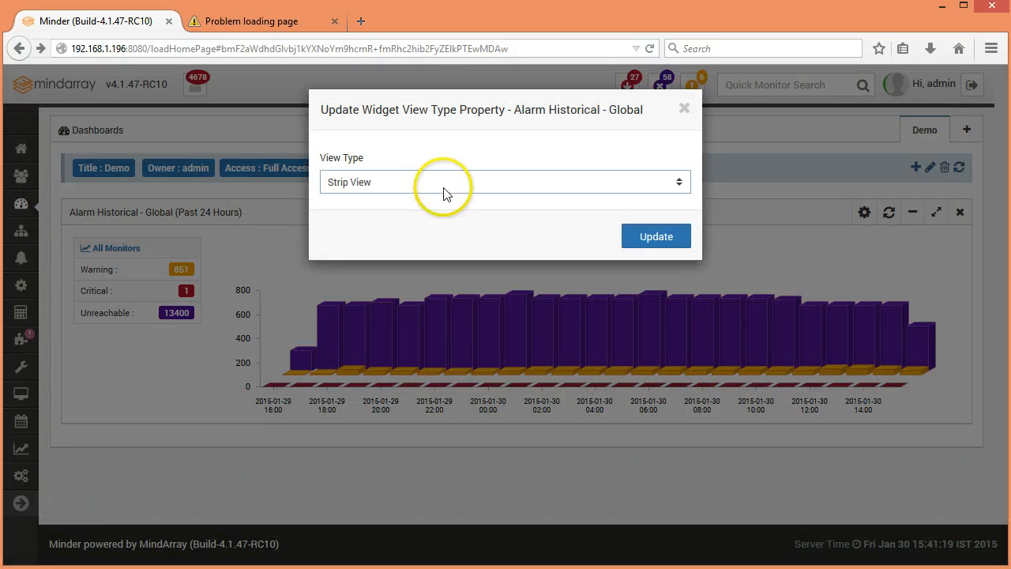
{"action": "left_click", "coordinate": [444, 183]}
{"action": "left_click", "coordinate": [440, 218]}
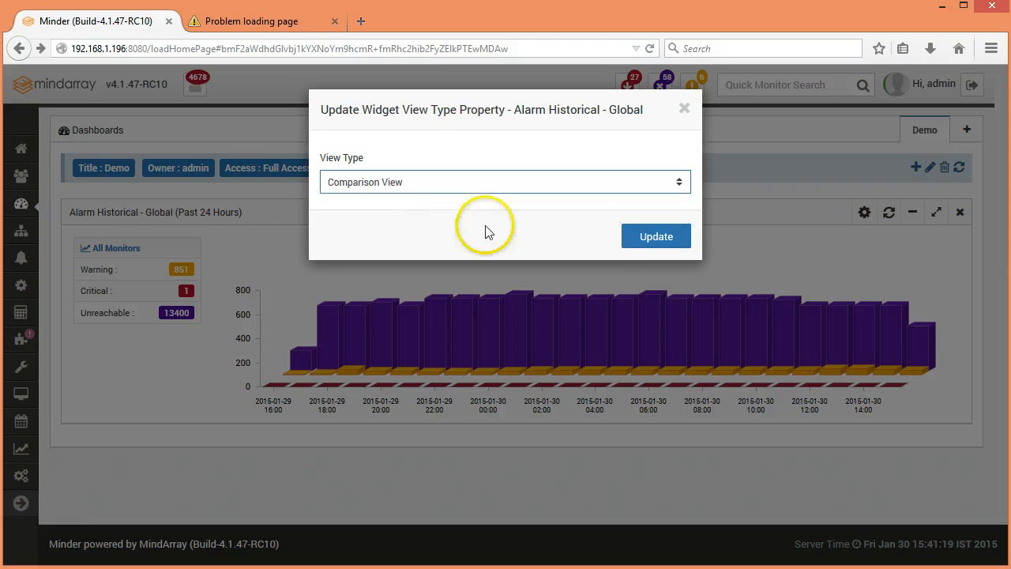
{"action": "left_click", "coordinate": [671, 251]}
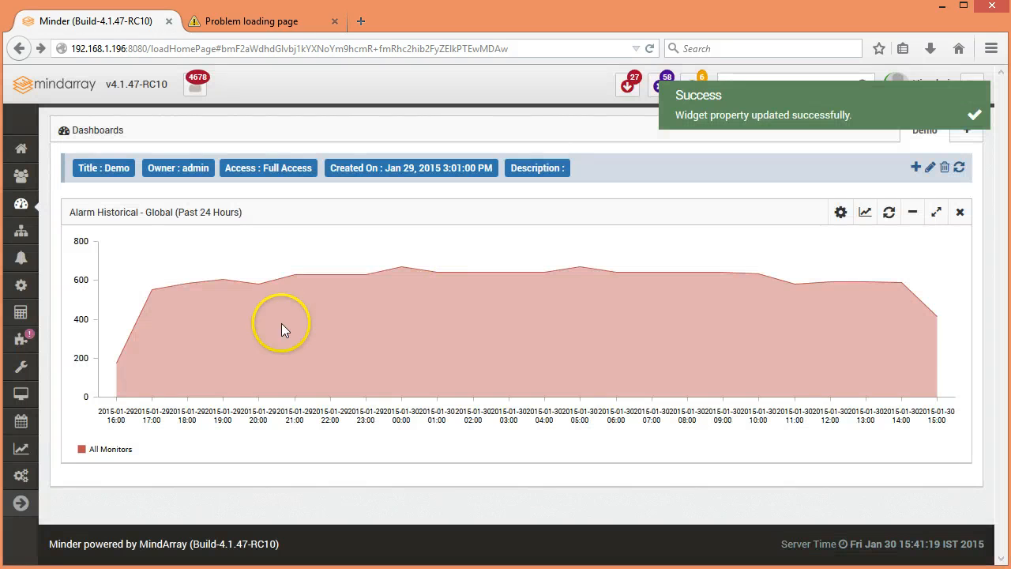
{"action": "mouse_move", "coordinate": [134, 325]}
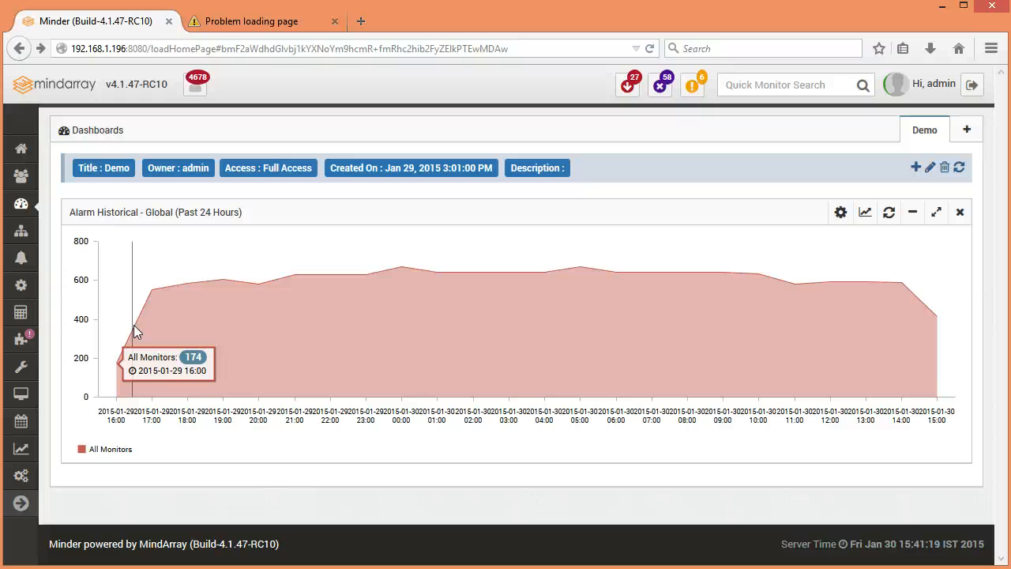
{"action": "left_click", "coordinate": [148, 359]}
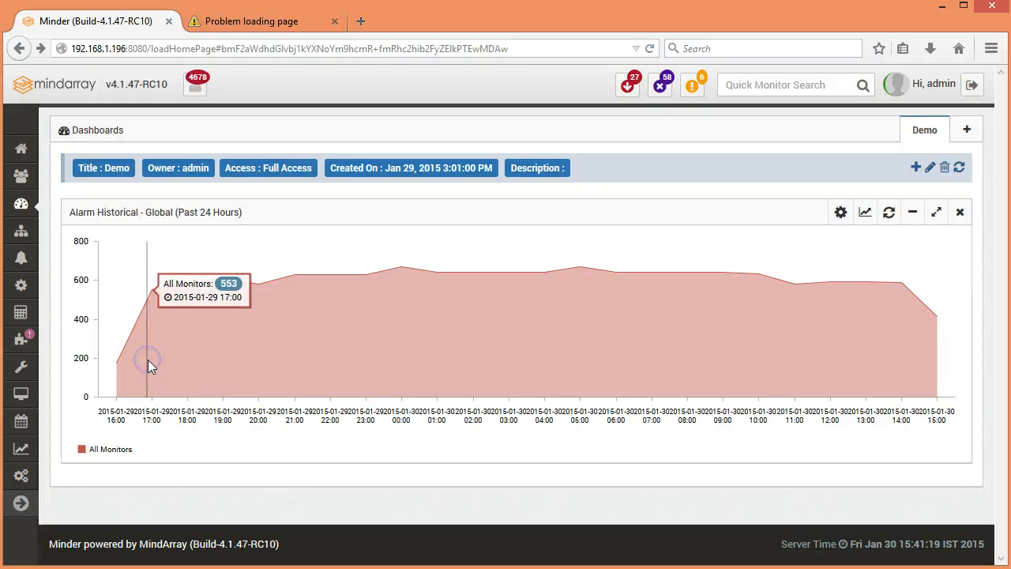
Step: Set the view type of the Alarm Historical - Global widget back to Strip View and apply the update
{"action": "left_click", "coordinate": [844, 213]}
{"action": "left_click", "coordinate": [797, 372]}
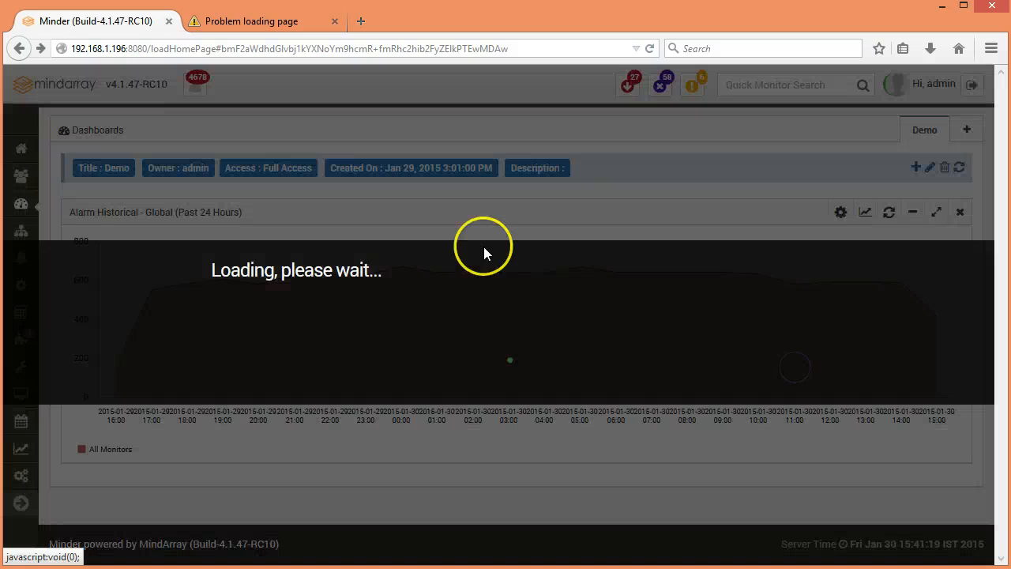
{"action": "left_click", "coordinate": [474, 184]}
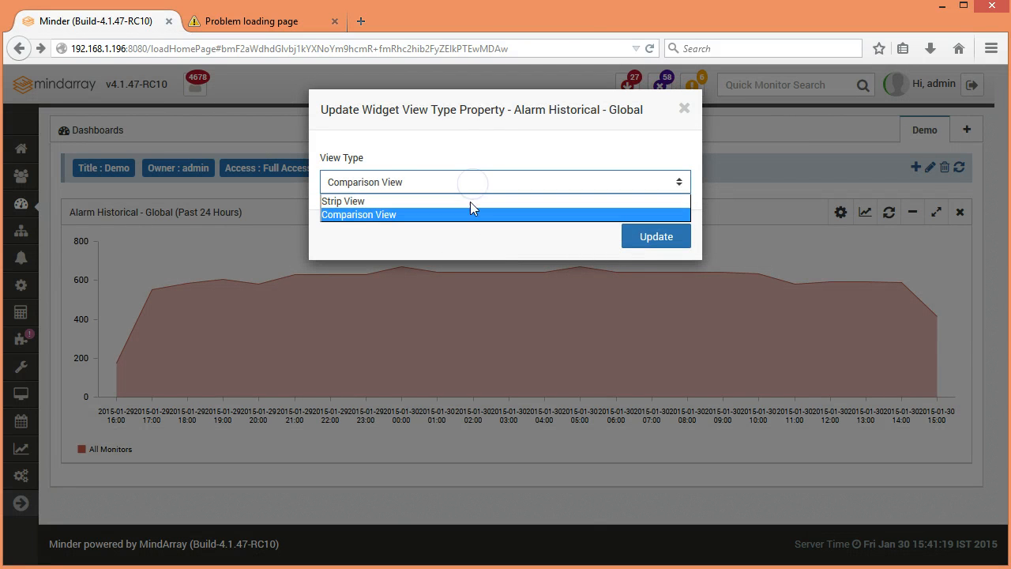
{"action": "left_click", "coordinate": [469, 200]}
{"action": "left_click", "coordinate": [649, 244]}
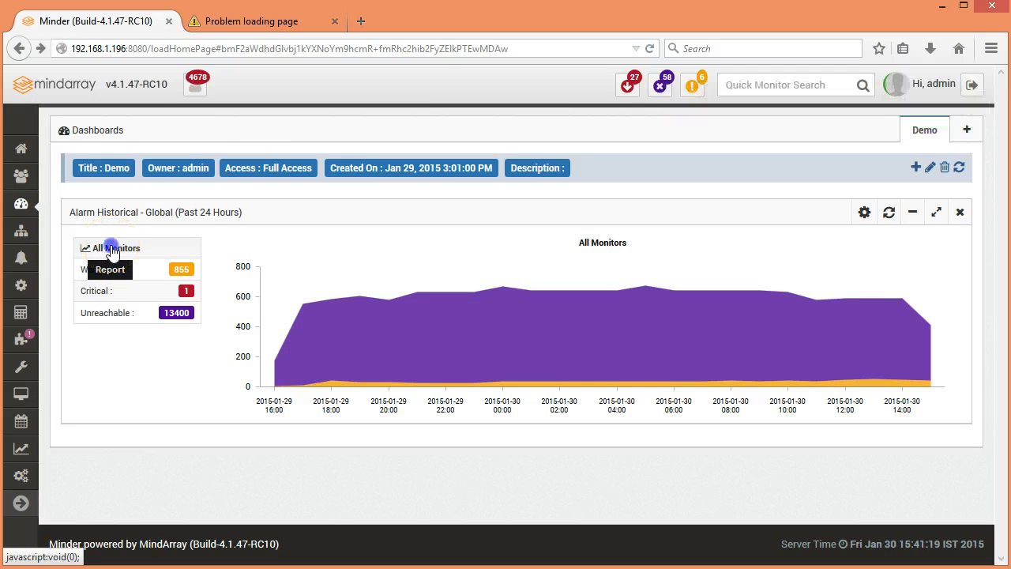
Step: Open the All Monitors alarm report from the widget and review the hourly statuses in its Histogram Details
{"action": "left_click", "coordinate": [113, 251]}
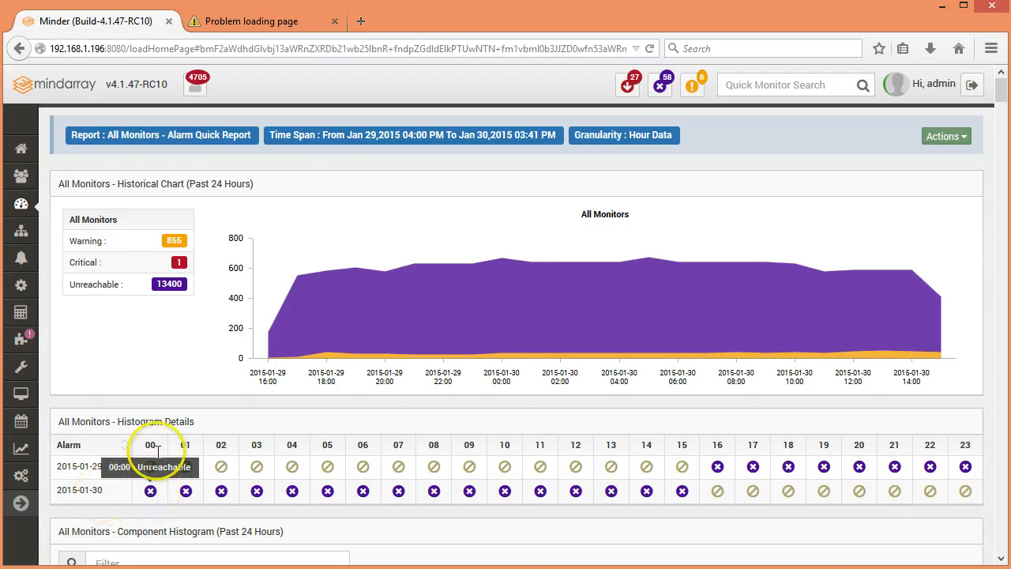
{"action": "mouse_move", "coordinate": [702, 478]}
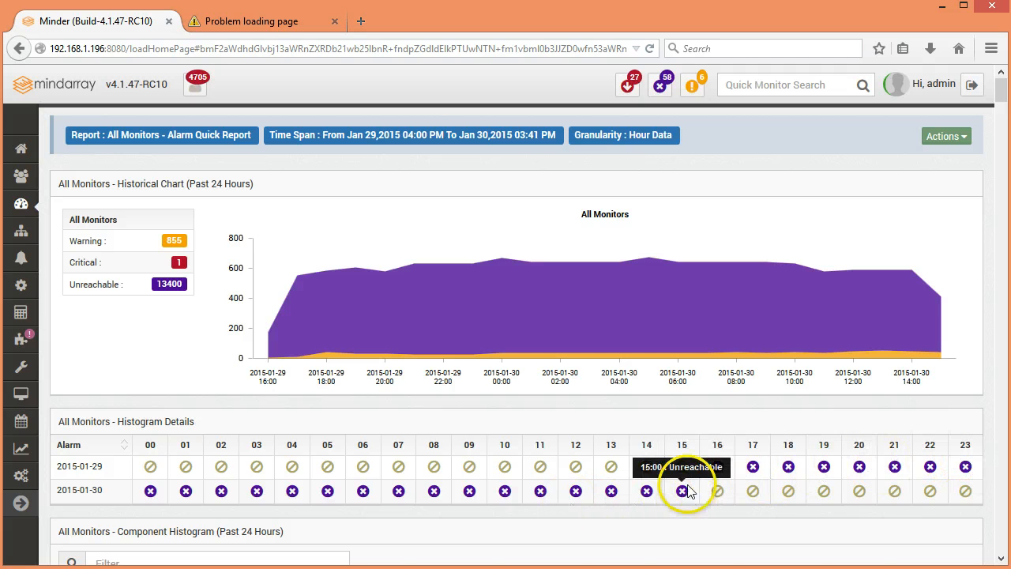
{"action": "scroll", "coordinate": [754, 487], "scroll_direction": "down", "scroll_amount": 1}
{"action": "scroll", "coordinate": [755, 487], "scroll_direction": "down", "scroll_amount": 5}
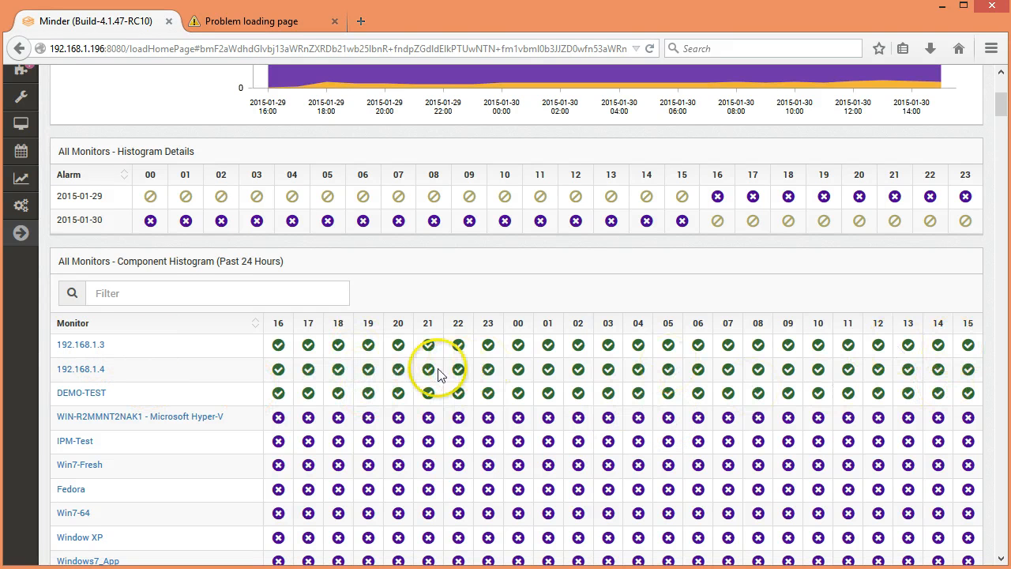
Step: Examine the hourly statuses of the monitors in the Component Histogram and of the individual alarms in the Alarm Histogram
{"action": "mouse_move", "coordinate": [427, 373]}
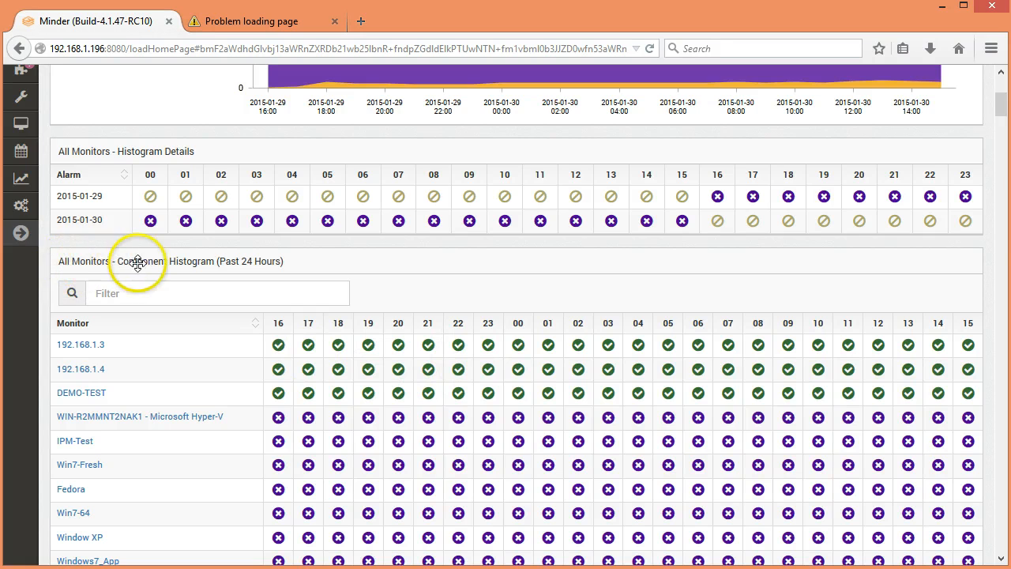
{"action": "scroll", "coordinate": [295, 346], "scroll_direction": "down", "scroll_amount": 10}
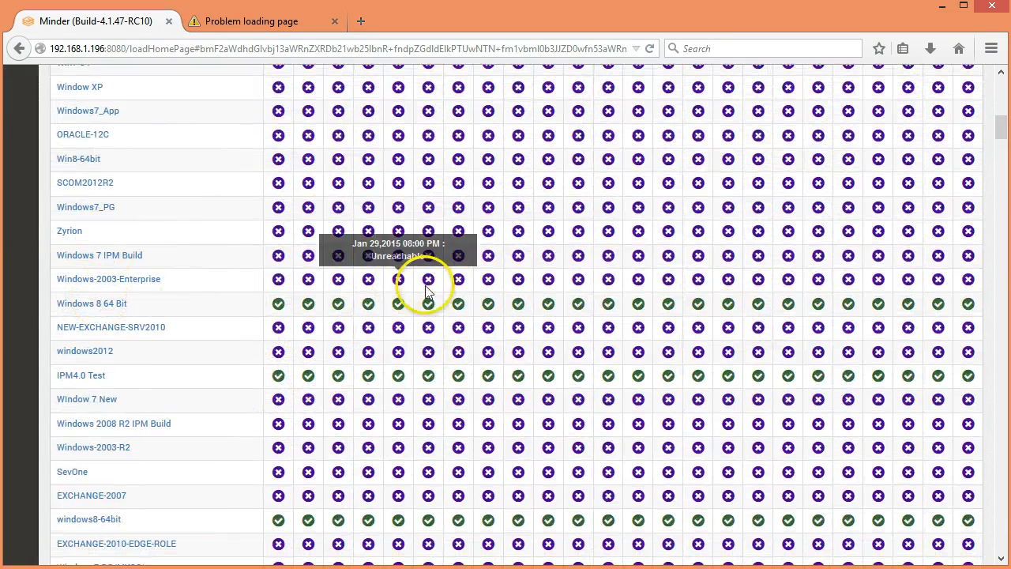
{"action": "scroll", "coordinate": [289, 340], "scroll_direction": "down", "scroll_amount": 1}
{"action": "scroll", "coordinate": [289, 340], "scroll_direction": "down", "scroll_amount": 6}
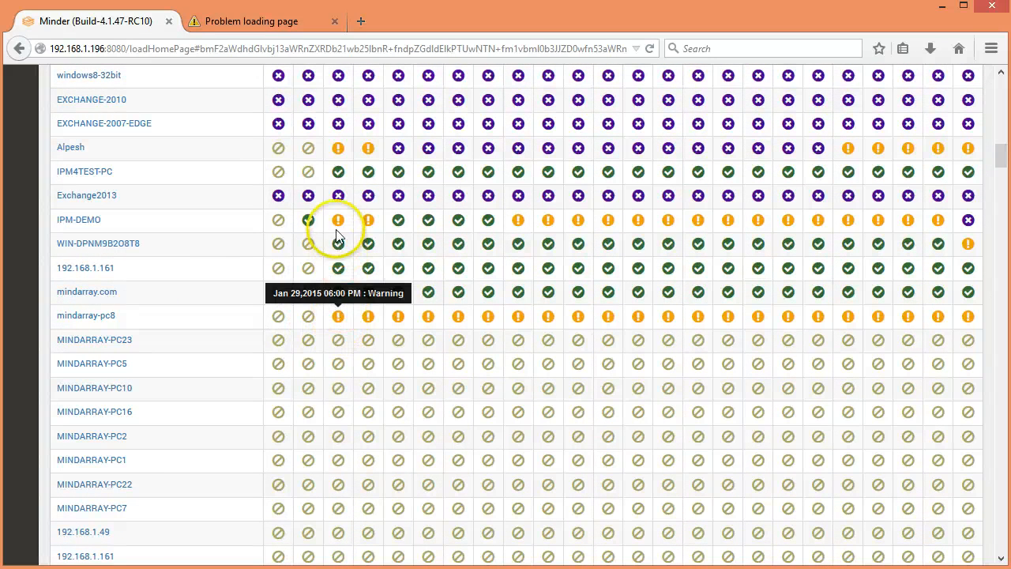
{"action": "mouse_move", "coordinate": [339, 225]}
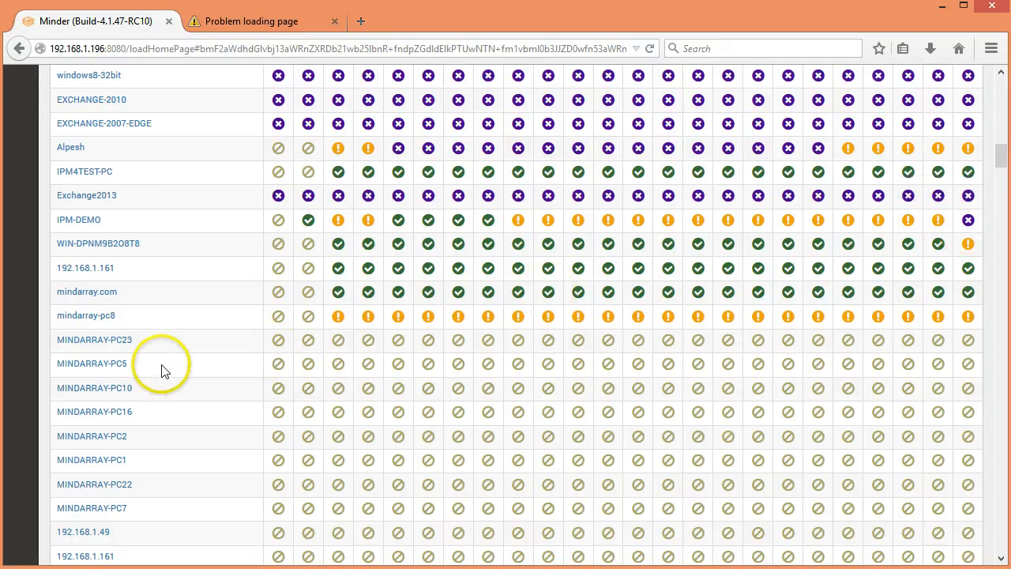
{"action": "scroll", "coordinate": [162, 368], "scroll_direction": "down", "scroll_amount": 5}
{"action": "scroll", "coordinate": [347, 264], "scroll_direction": "down", "scroll_amount": 3}
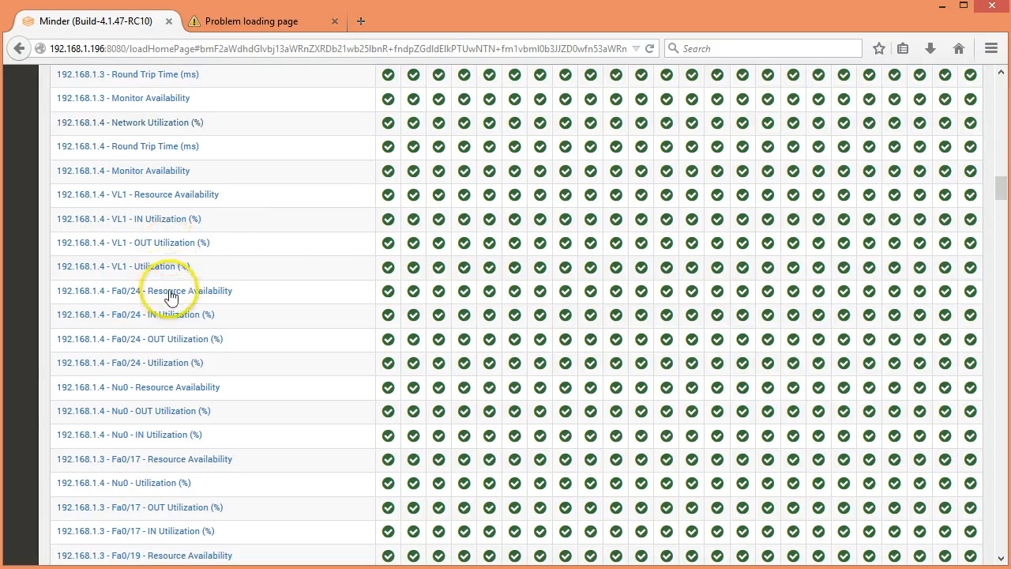
{"action": "scroll", "coordinate": [655, 264], "scroll_direction": "up", "scroll_amount": 3}
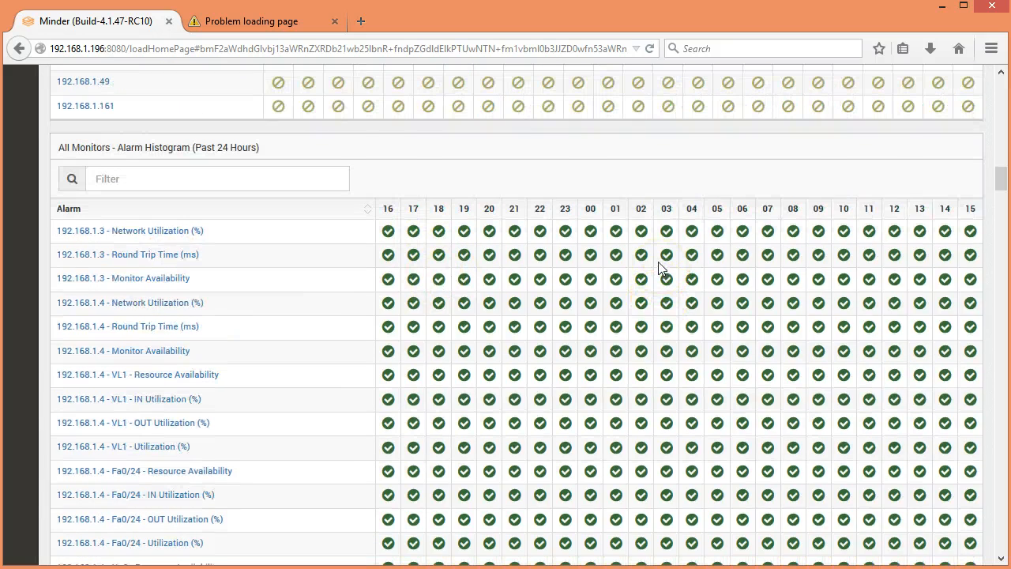
Step: Open the time span setting of the All Monitors - Alarm Quick Report
{"action": "scroll", "coordinate": [658, 262], "scroll_direction": "up", "scroll_amount": 20}
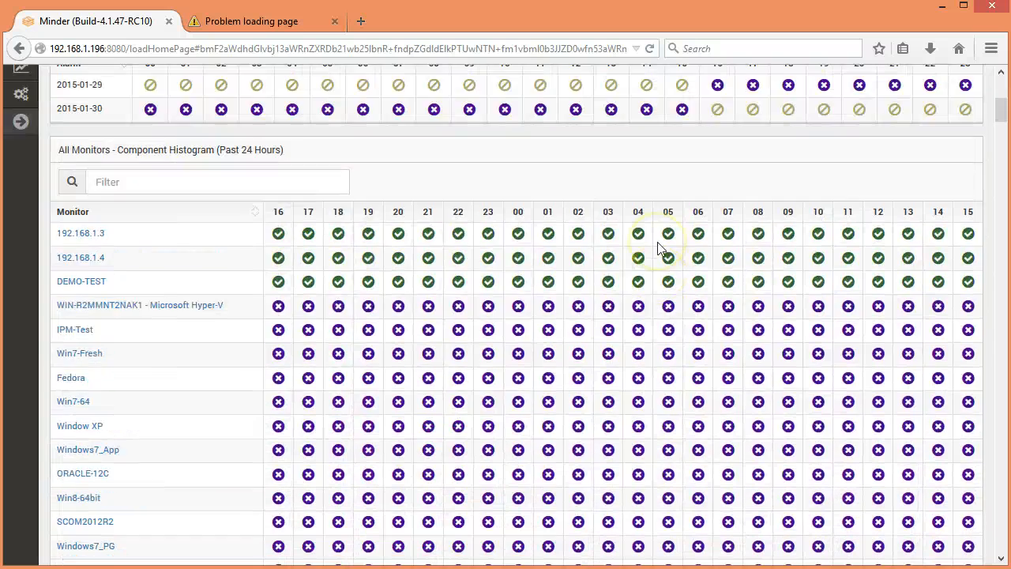
{"action": "scroll", "coordinate": [657, 242], "scroll_direction": "up", "scroll_amount": 5}
{"action": "left_click", "coordinate": [966, 137]}
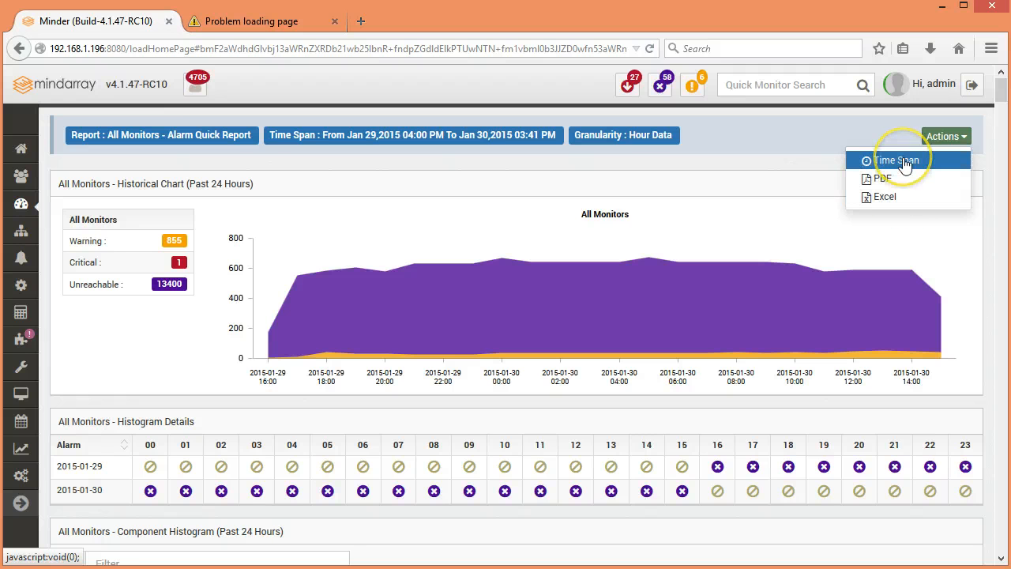
{"action": "left_click", "coordinate": [879, 162]}
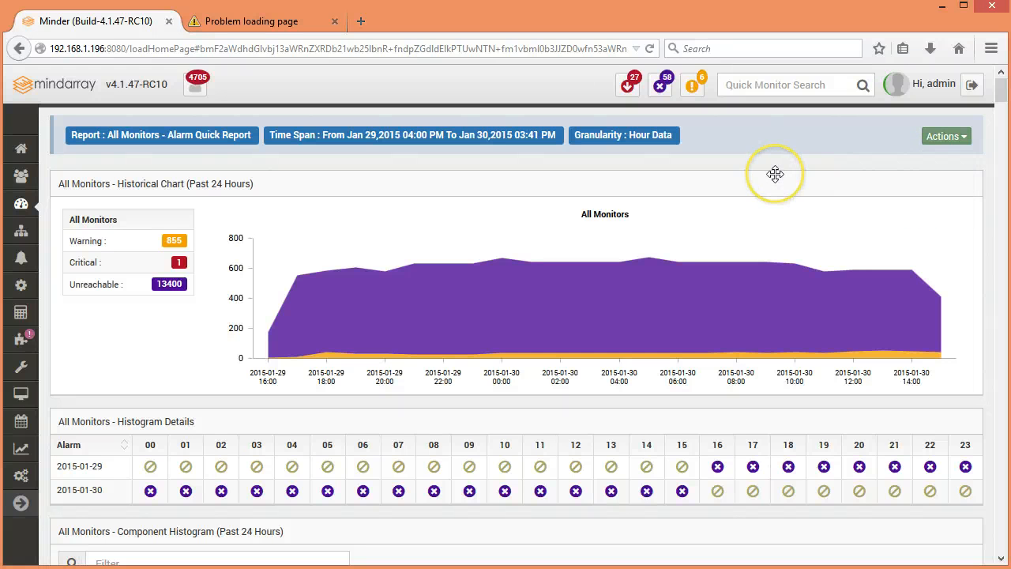